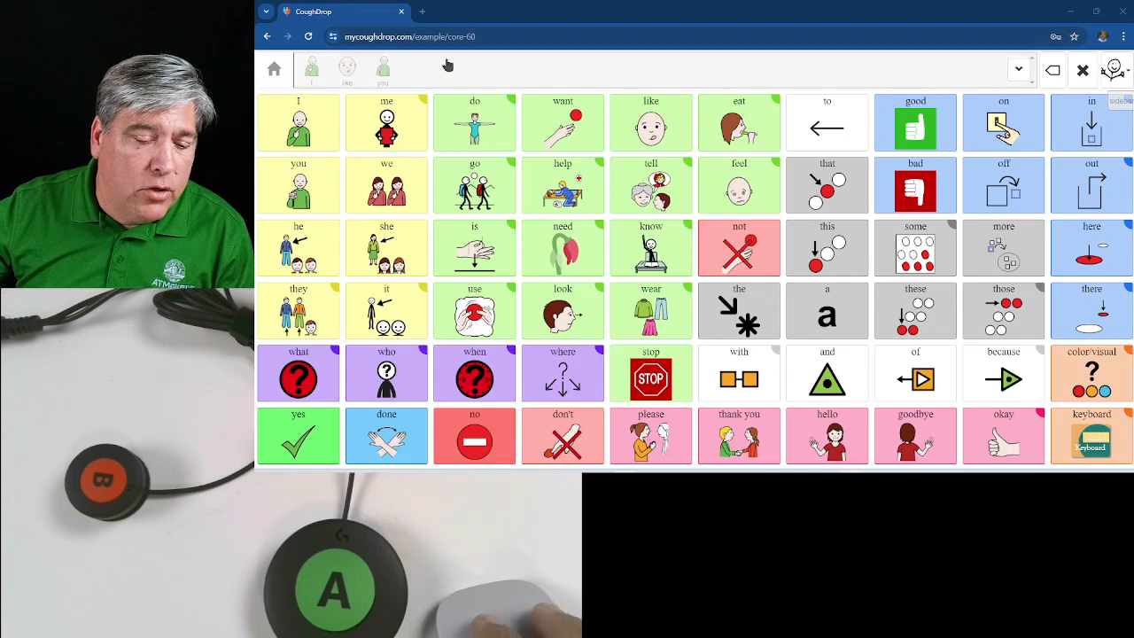
# Add the words I, like and you to the sentence bar by selecting their buttons
pyautogui.click(311, 133)
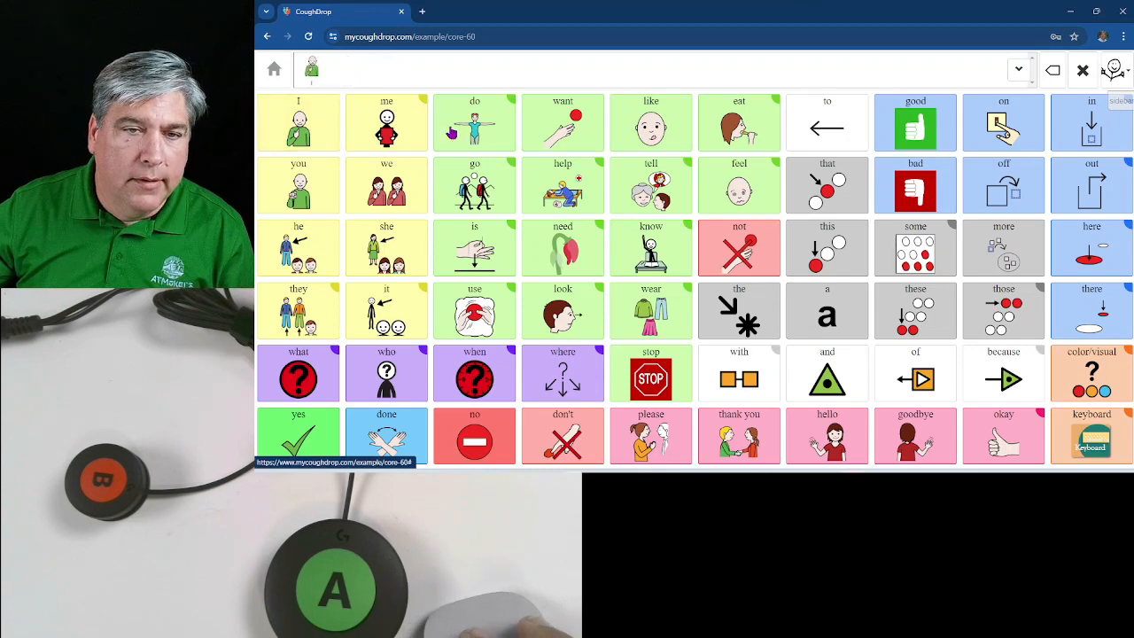
pyautogui.click(626, 124)
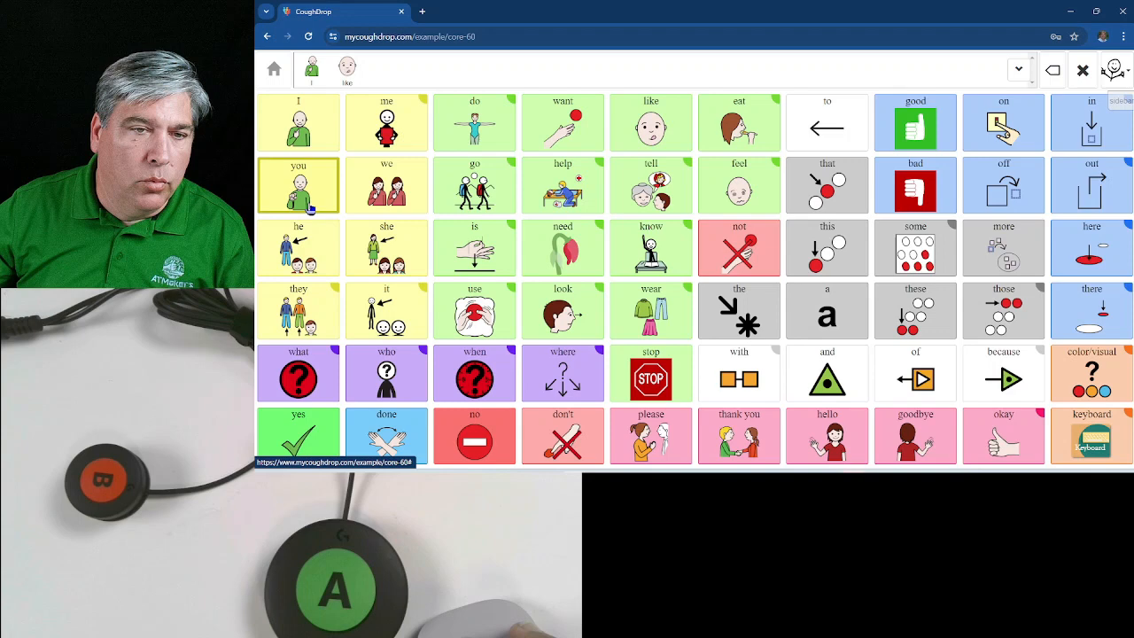
pyautogui.click(301, 186)
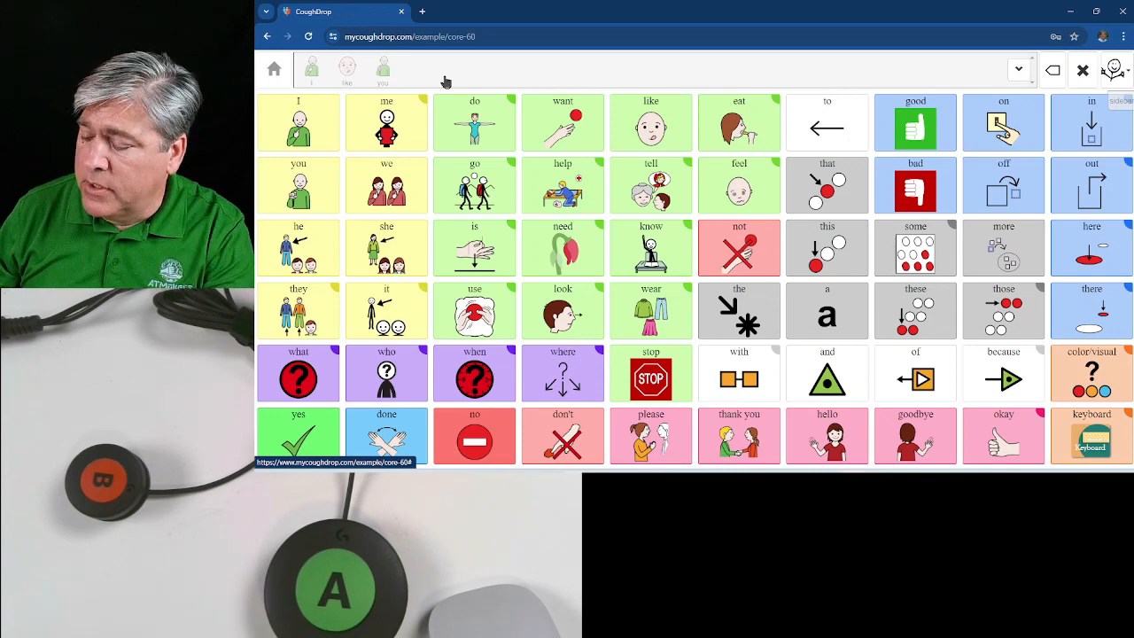
# Start switch scanning on the core-60 board with switch B
pyautogui.press('space')
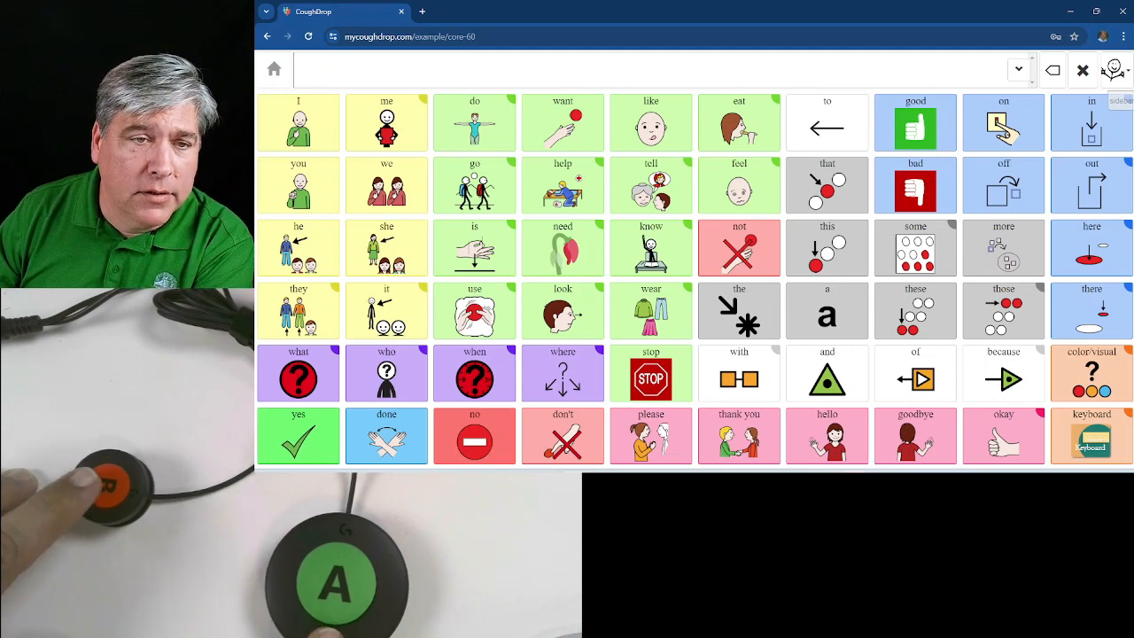
# Scan into the top row and select the word I with switch A
pyautogui.press('space')
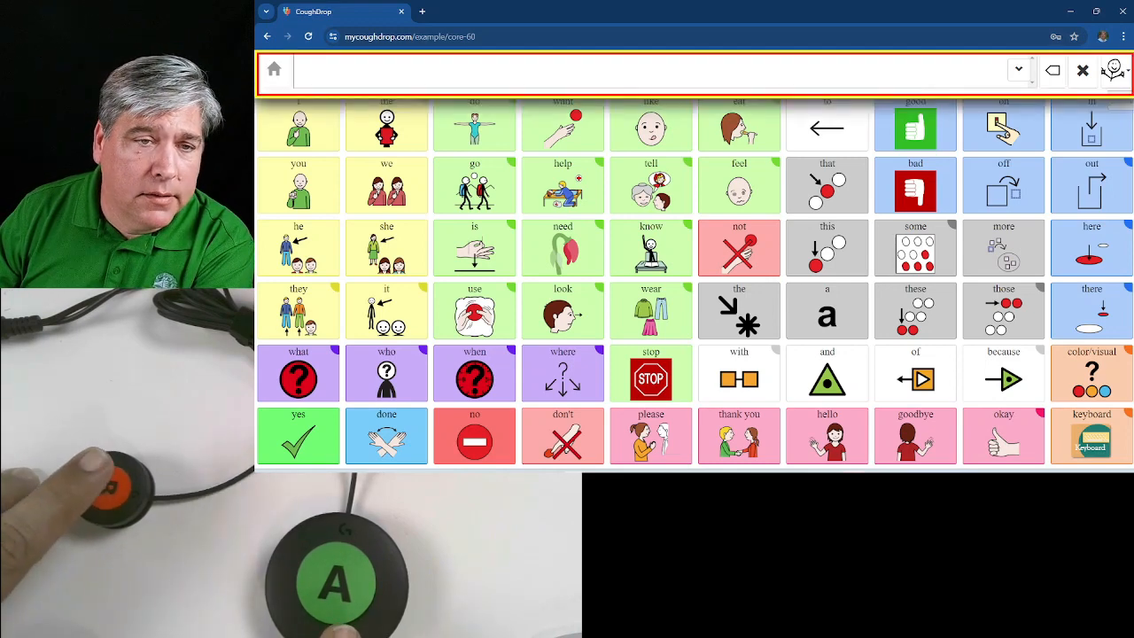
pyautogui.press('space')
pyautogui.press('Return')
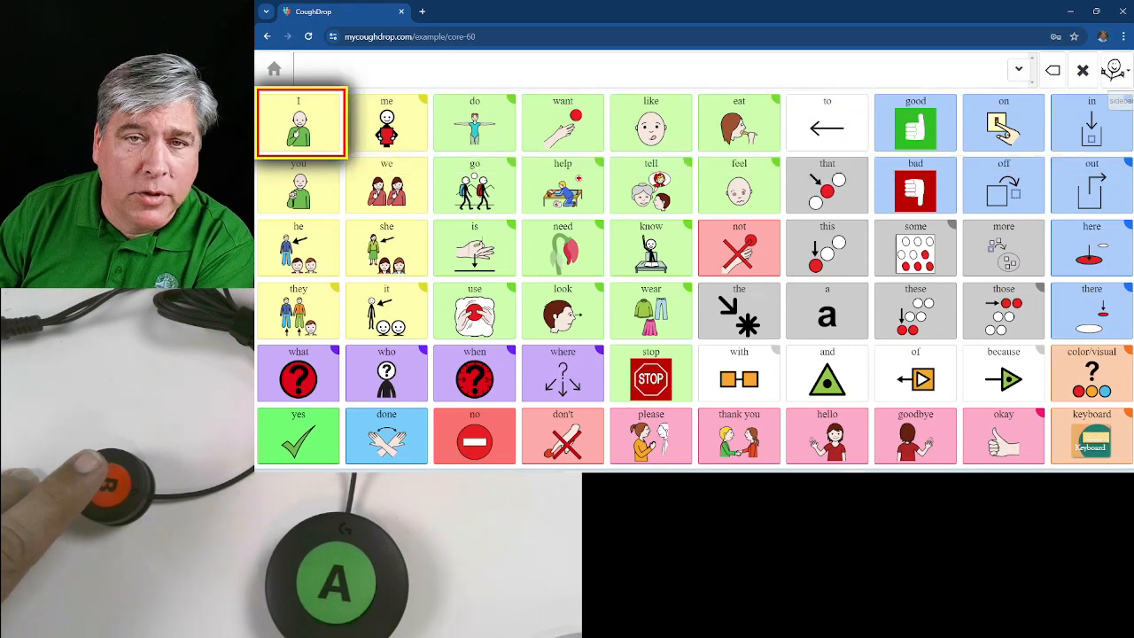
pyautogui.press('space')
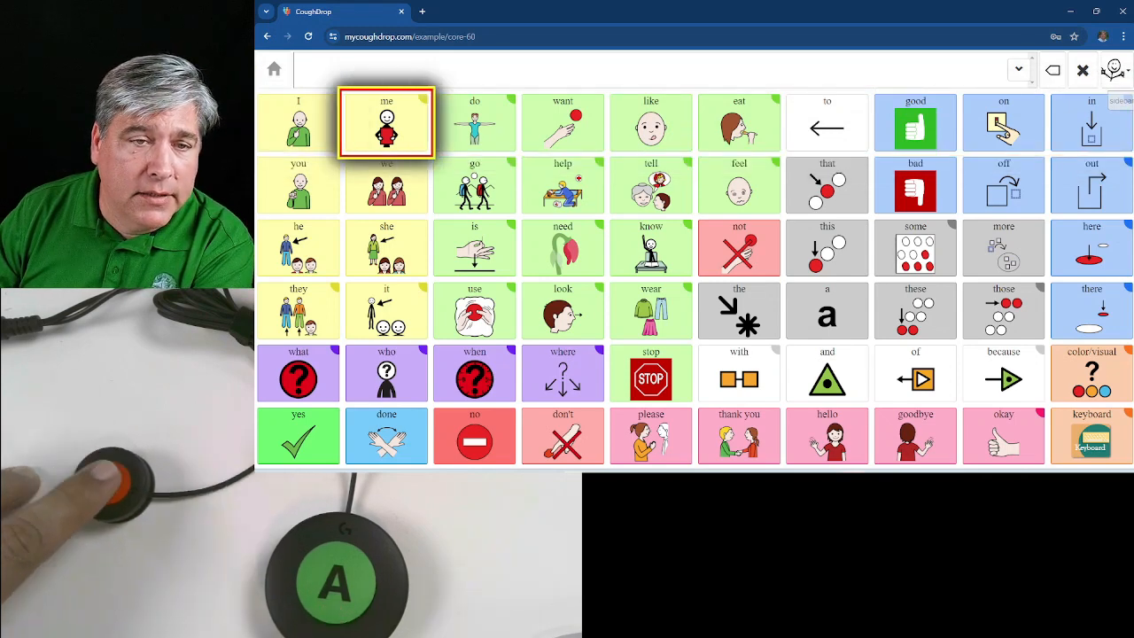
pyautogui.press('space')
pyautogui.press('space')
pyautogui.press('space')
pyautogui.press('space')
pyautogui.press('space')
pyautogui.press('space')
pyautogui.press('space')
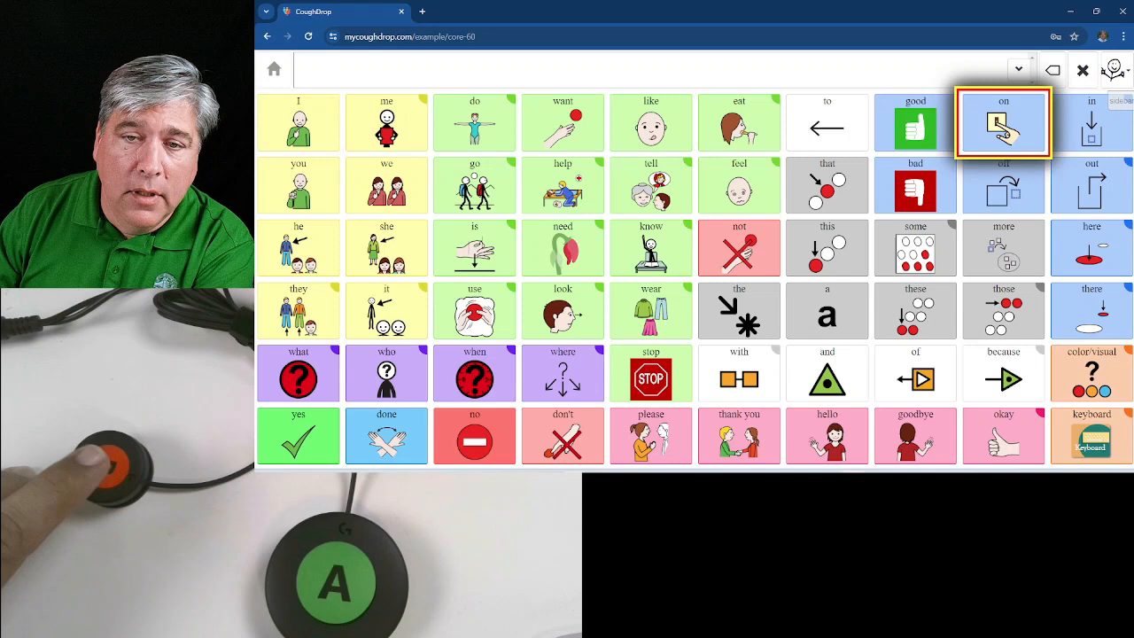
pyautogui.press('space')
pyautogui.press('space')
pyautogui.press('Return')
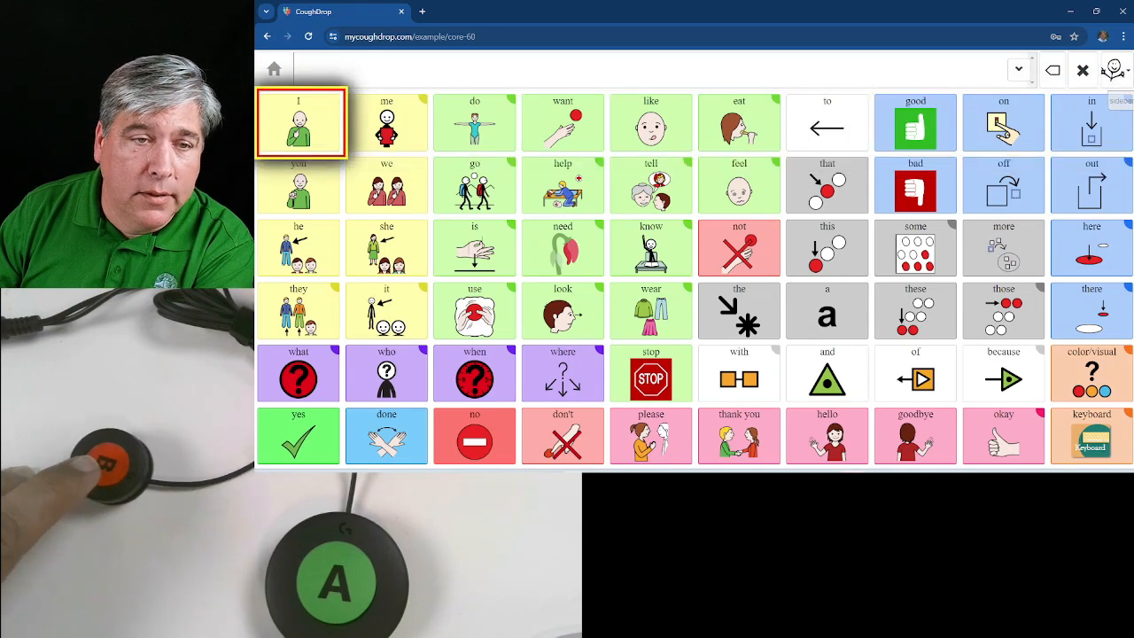
pyautogui.press('Return')
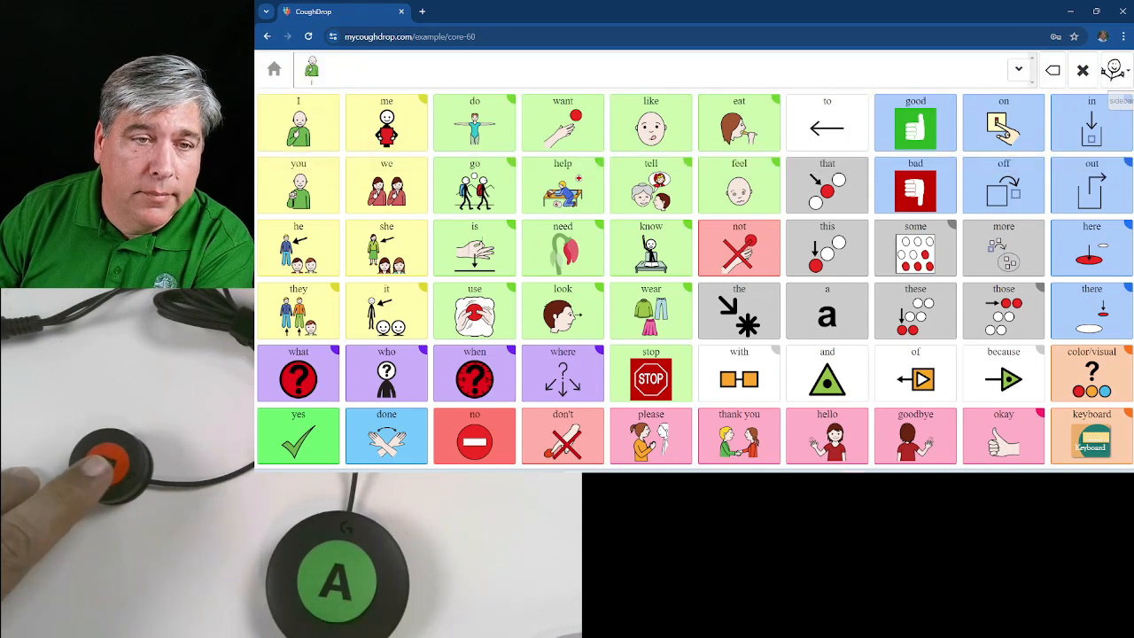
# Scan the top row again to select like, then move down and select you
pyautogui.press('space')
pyautogui.press('Return')
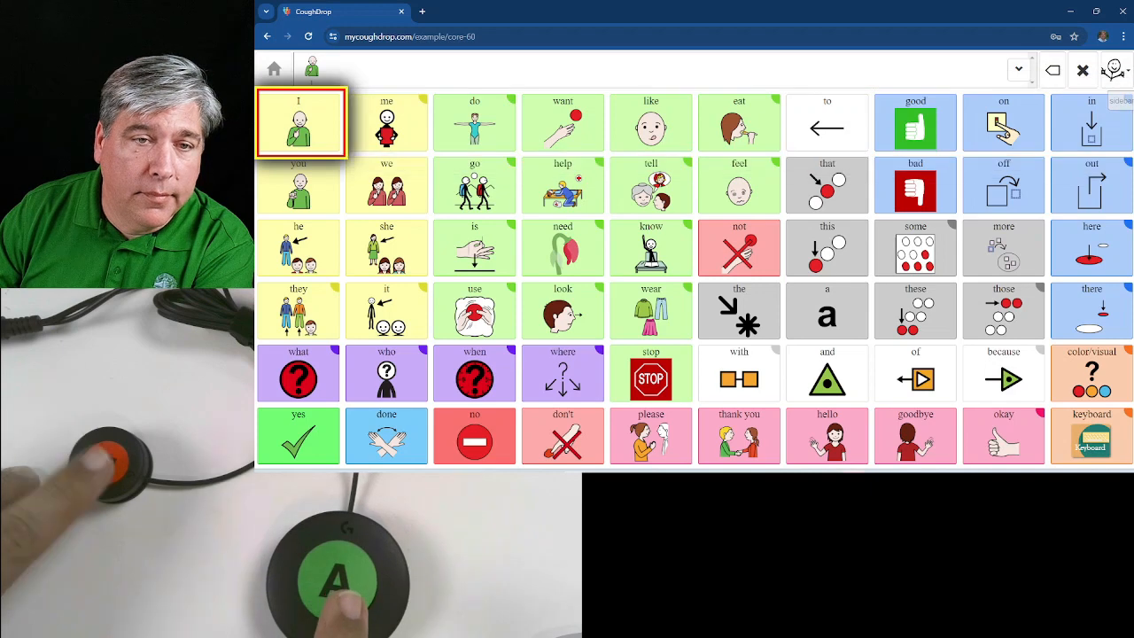
pyautogui.press('space')
pyautogui.press('space')
pyautogui.press('space')
pyautogui.press('space')
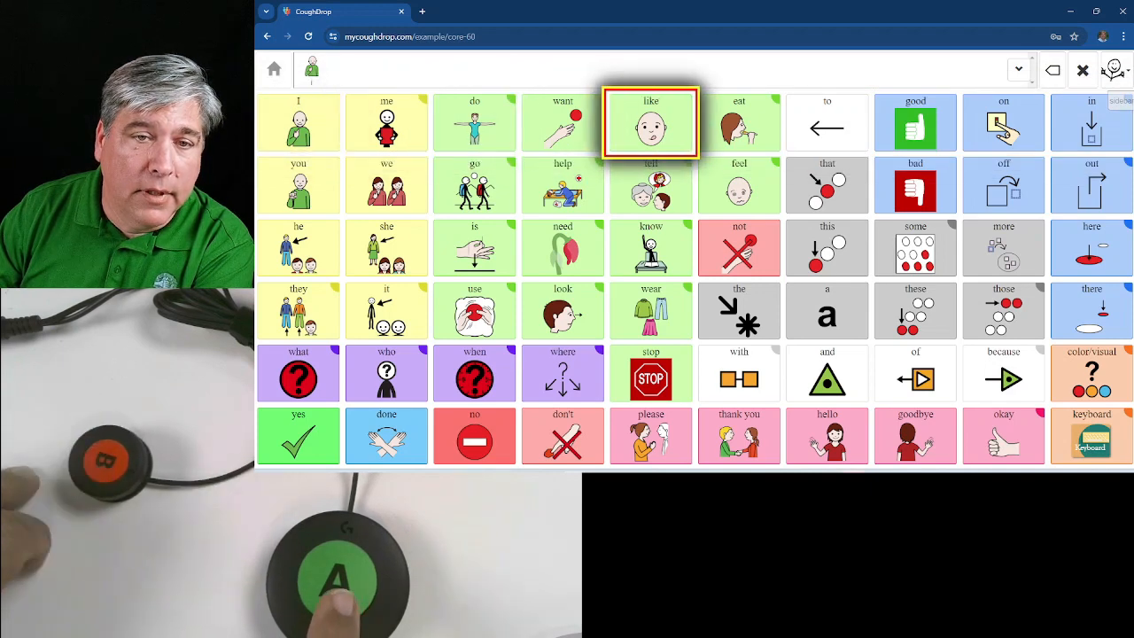
pyautogui.press('Return')
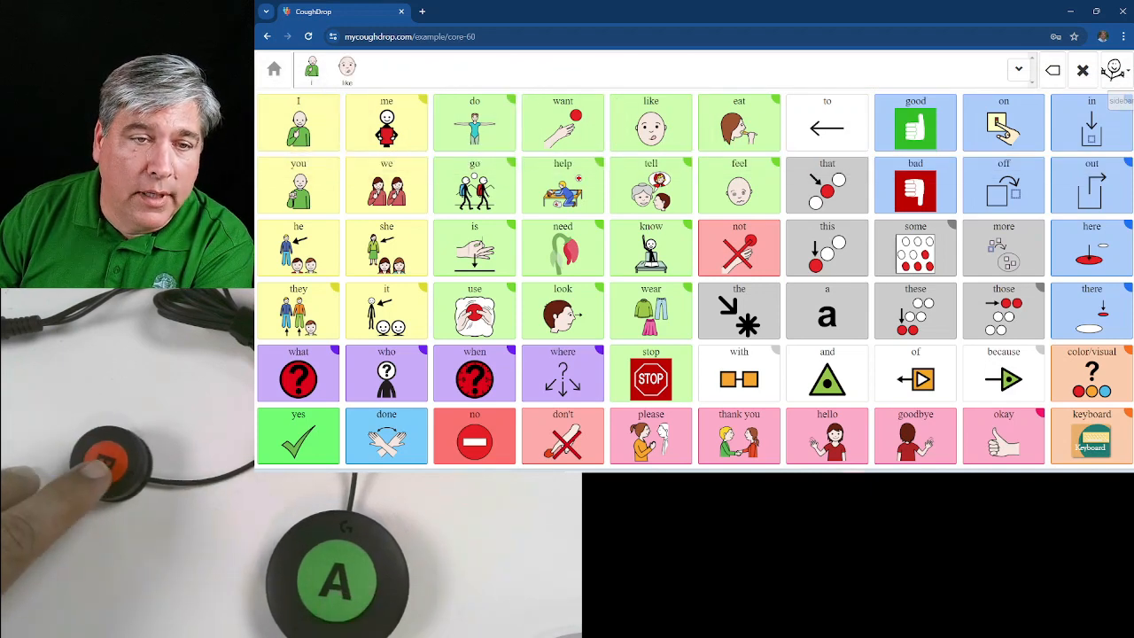
pyautogui.press('space')
pyautogui.press('space')
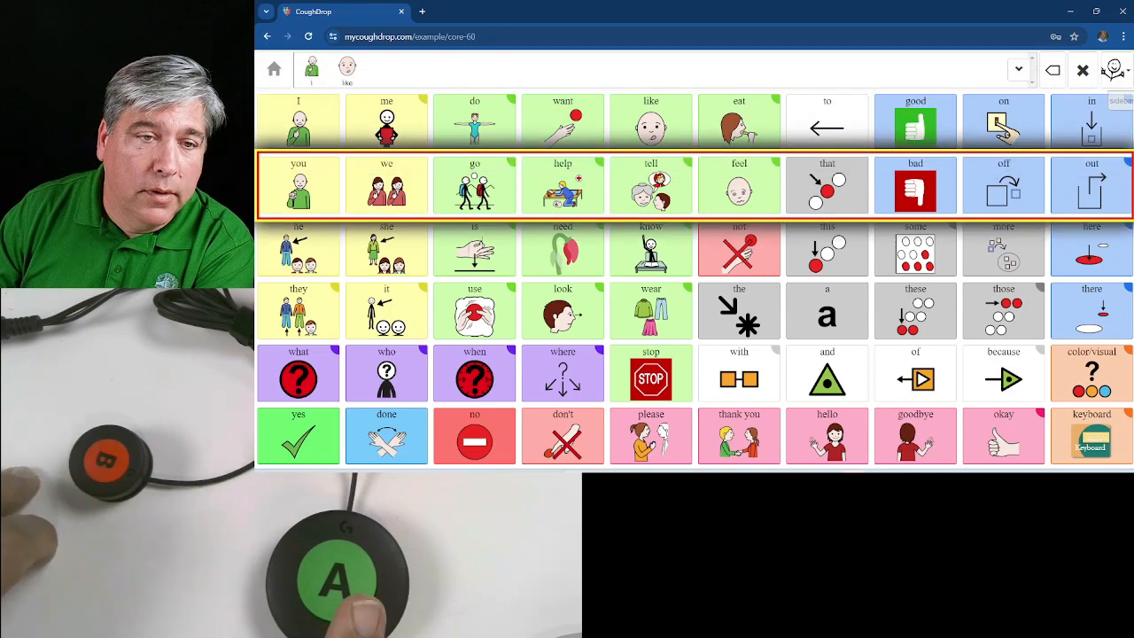
pyautogui.press('Return')
pyautogui.press('Return')
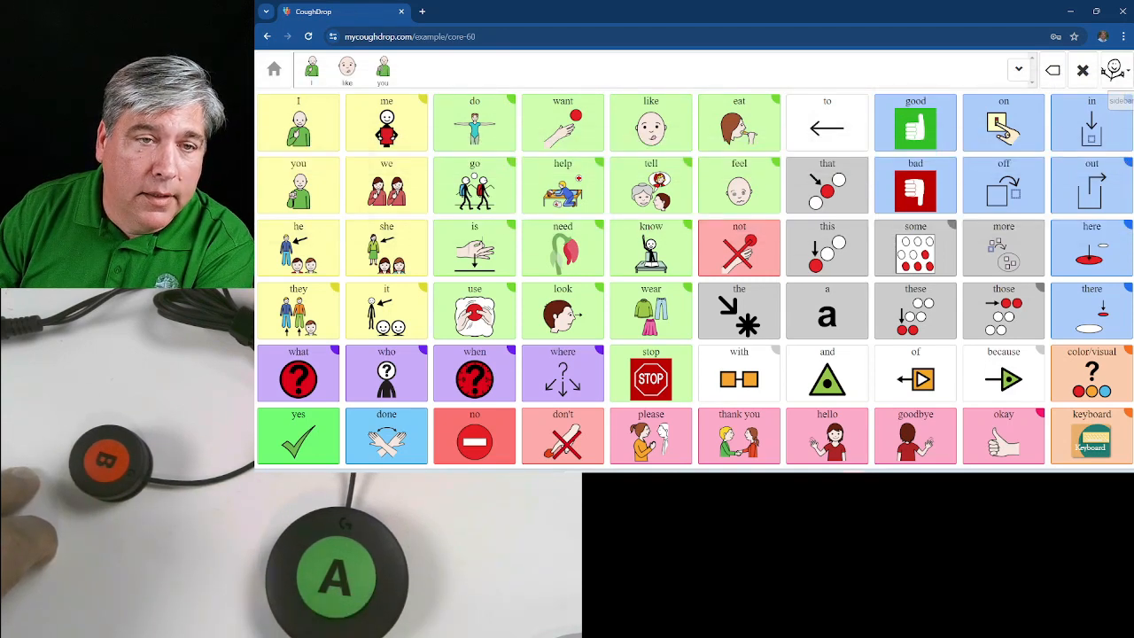
# Scan to the sentence bar and select it so 'I like you' is spoken aloud
pyautogui.press('space')
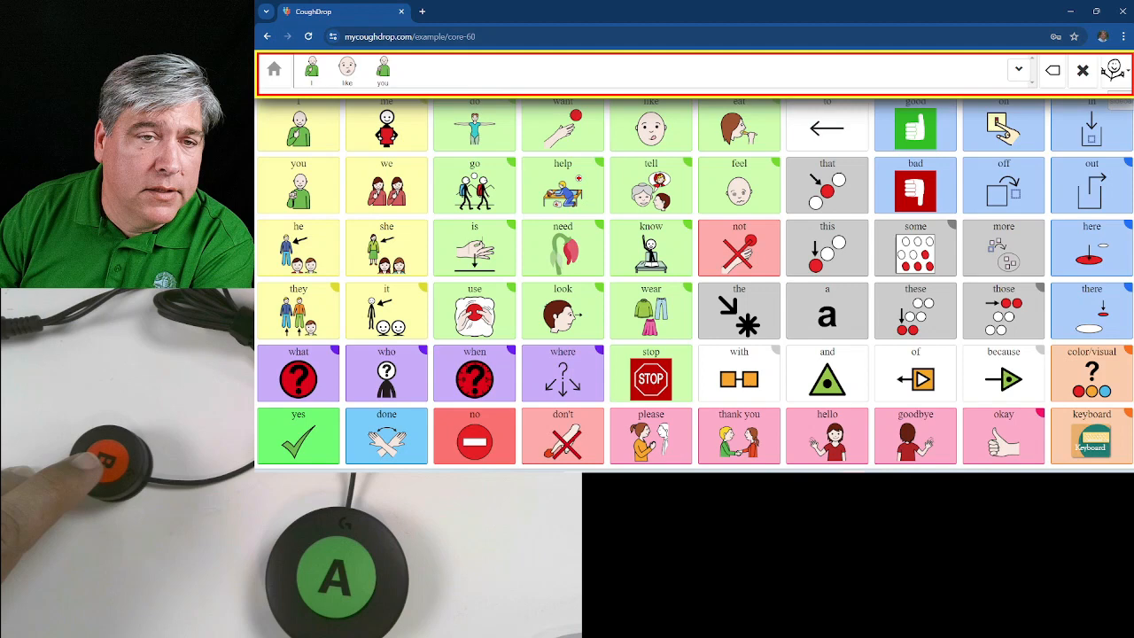
pyautogui.press('Return')
pyautogui.press('space')
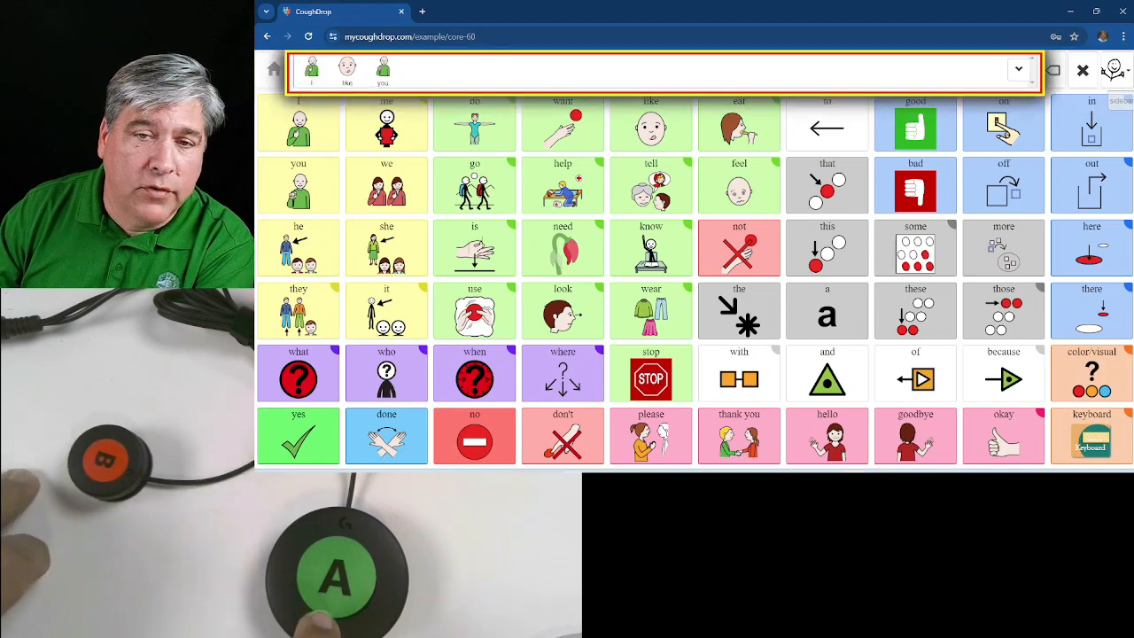
pyautogui.press('Return')
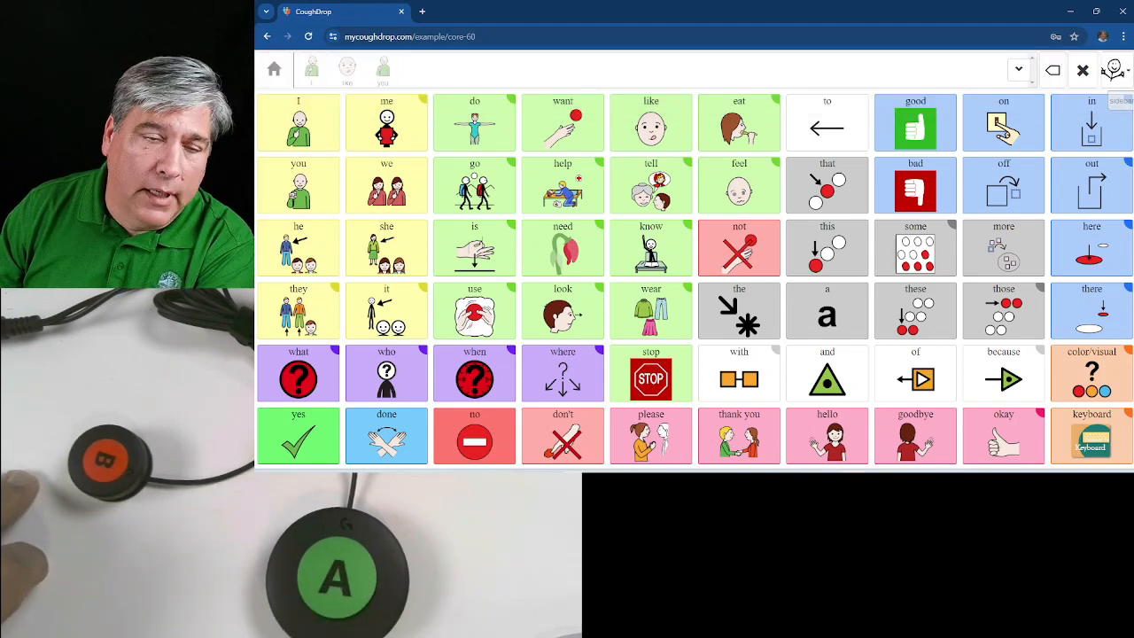